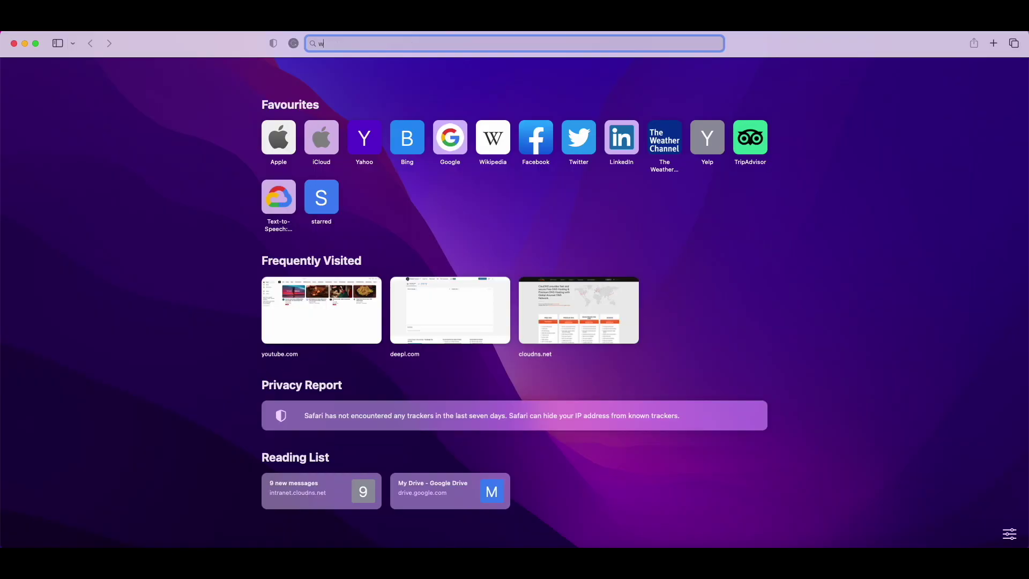
text(hat is my )
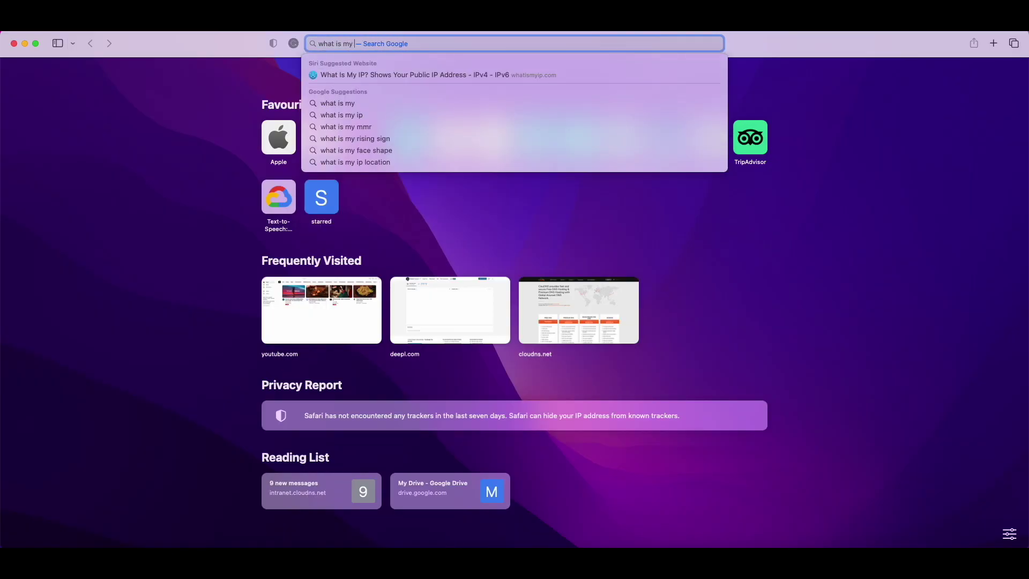
text(ip)
Step: Search Google for 'what is my ip' from the Safari address bar
key(Return)
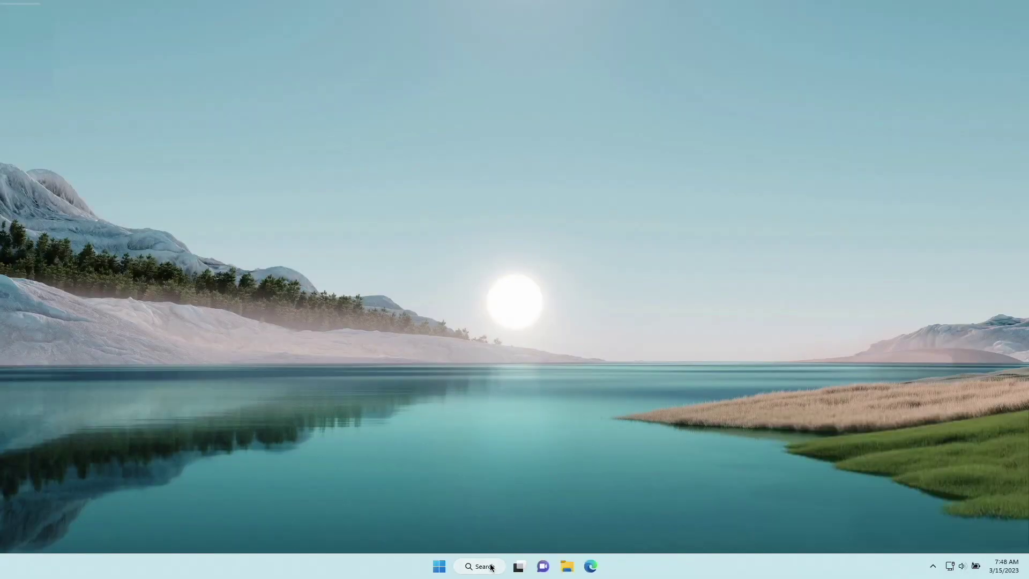
Step: Open Command Prompt via taskbar search and run ipconfig to show the local IPv4 address
click(491, 568)
text(cmd)
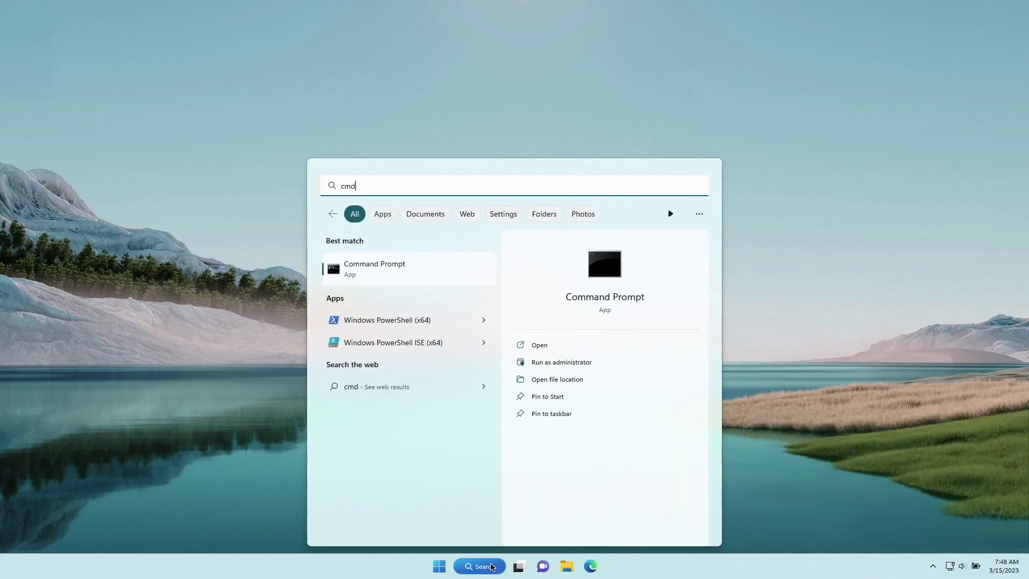
key(Return)
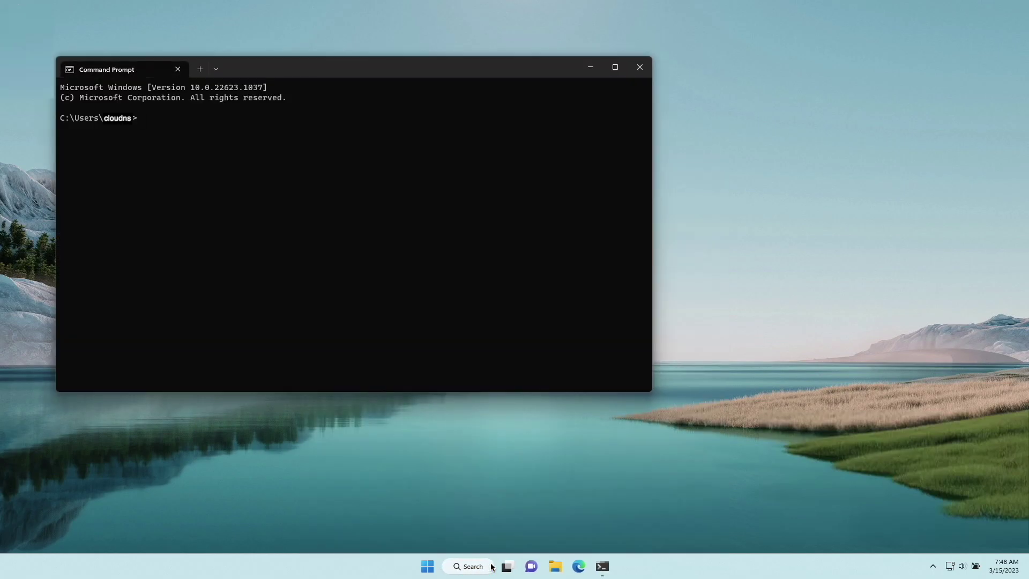
text(ipconfig)
key(Return)
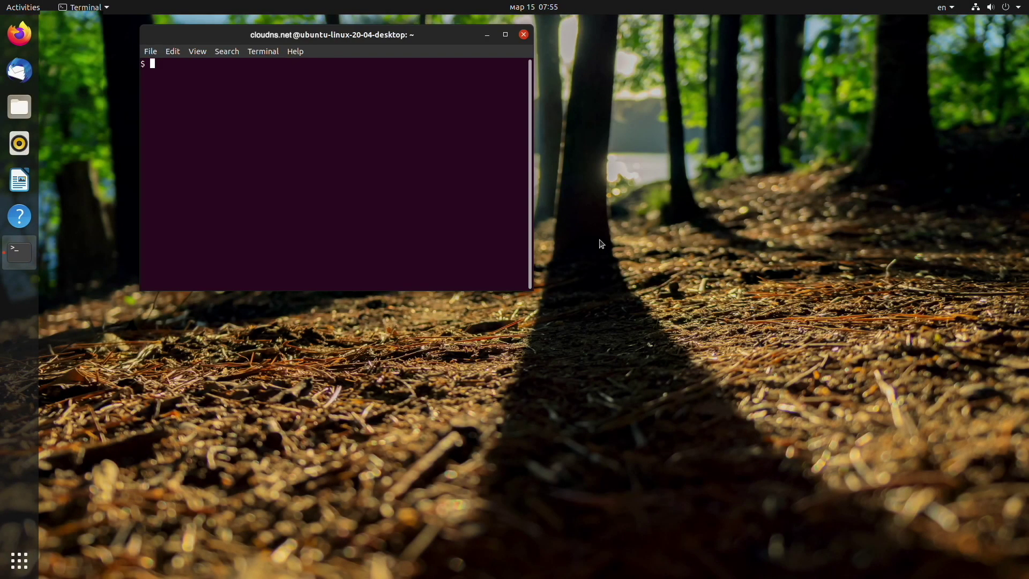
text(ip addr)
Step: Run 'ip addr' and highlight eth0's inet address 192.168.0.110
key(Return)
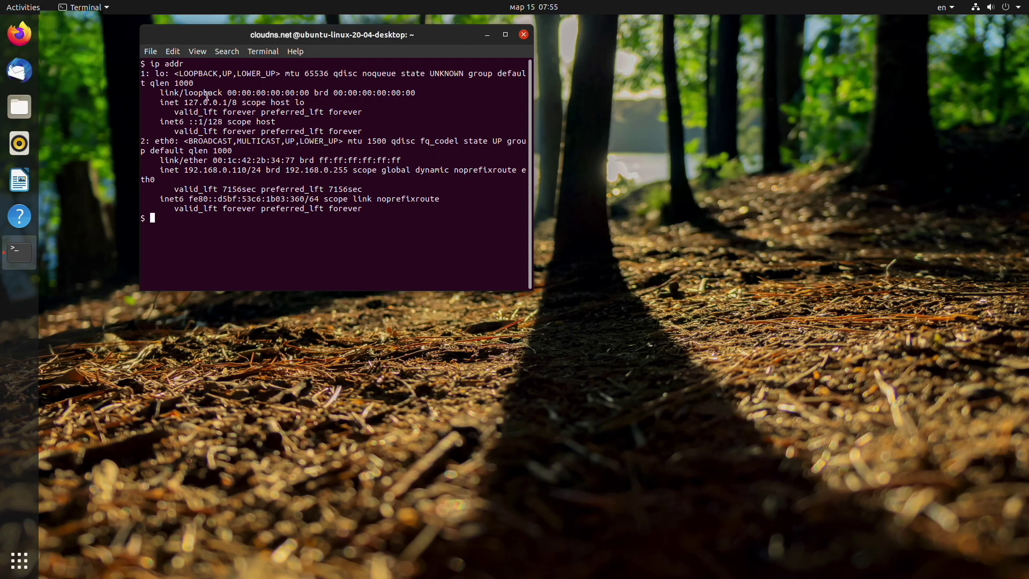
drag(160, 103, 182, 103)
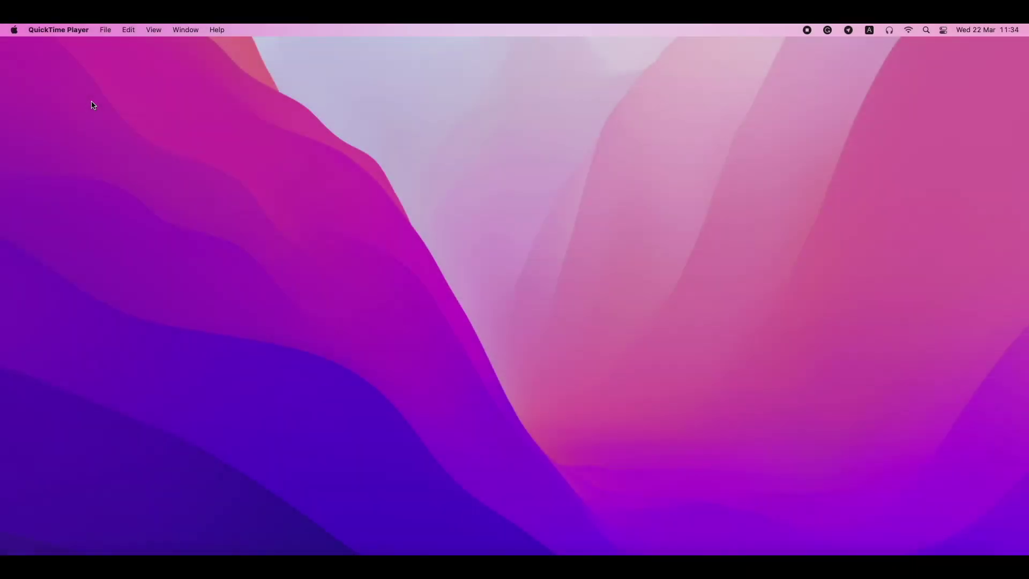
Step: Open the Network pane from the Apple menu's System Preferences to see Ethernet's IP 192.168.0.101
click(17, 30)
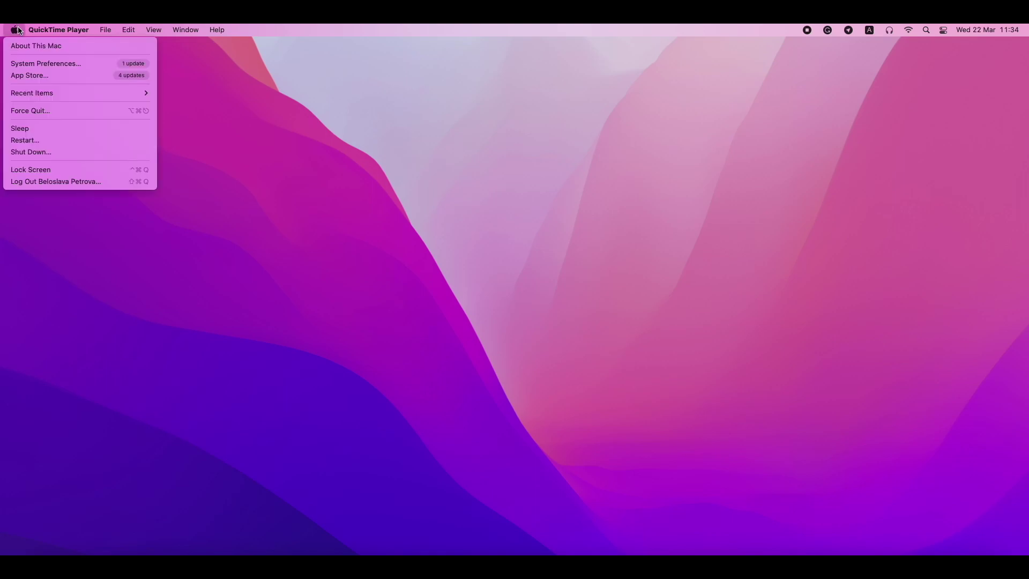
click(35, 63)
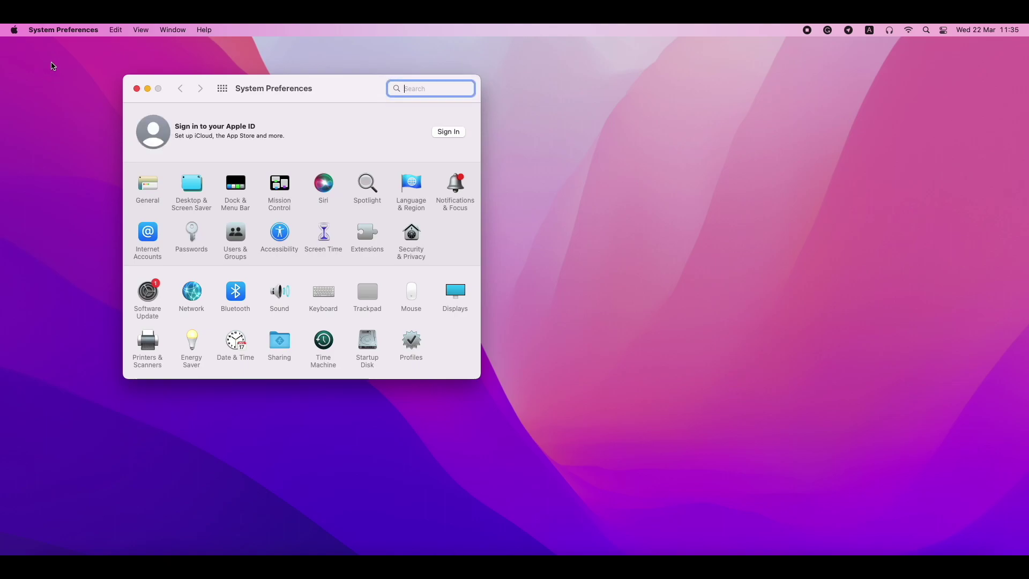
click(191, 298)
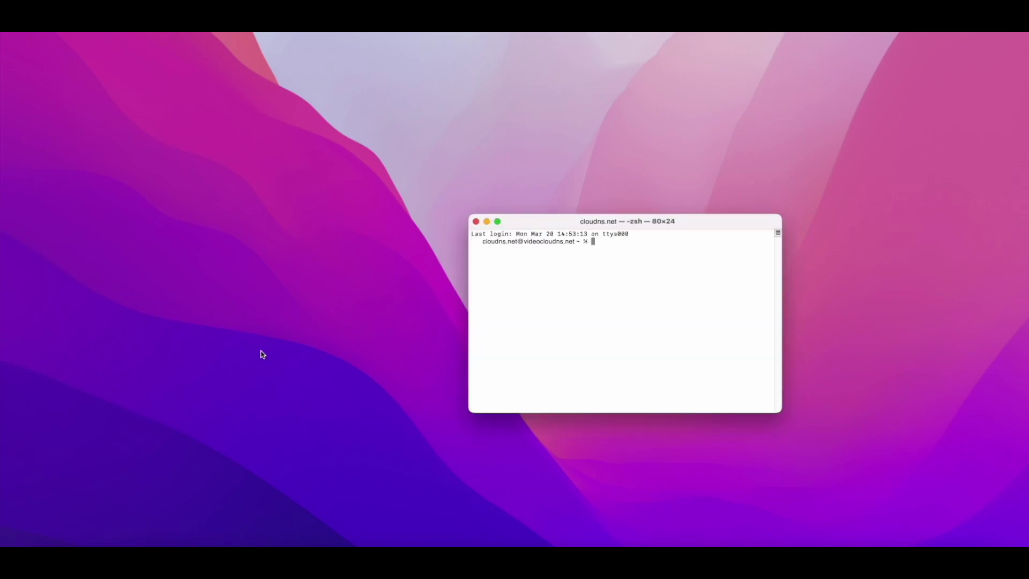
text(dig cl)
text( oudns.net)
Step: Run 'dig cloudns.net' to get its A records 46.166.142.62 and 185.107.80.231
key(Return)
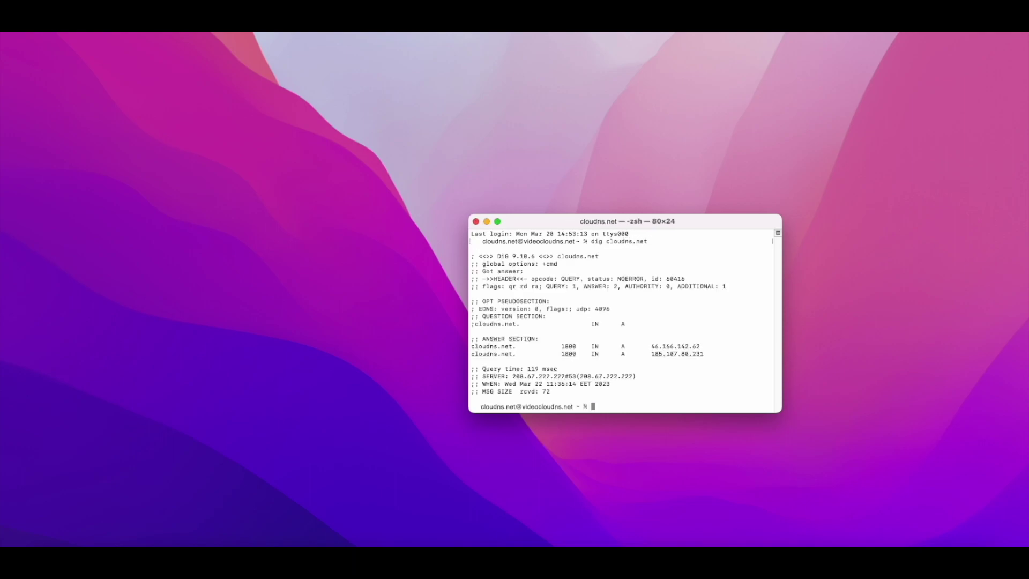